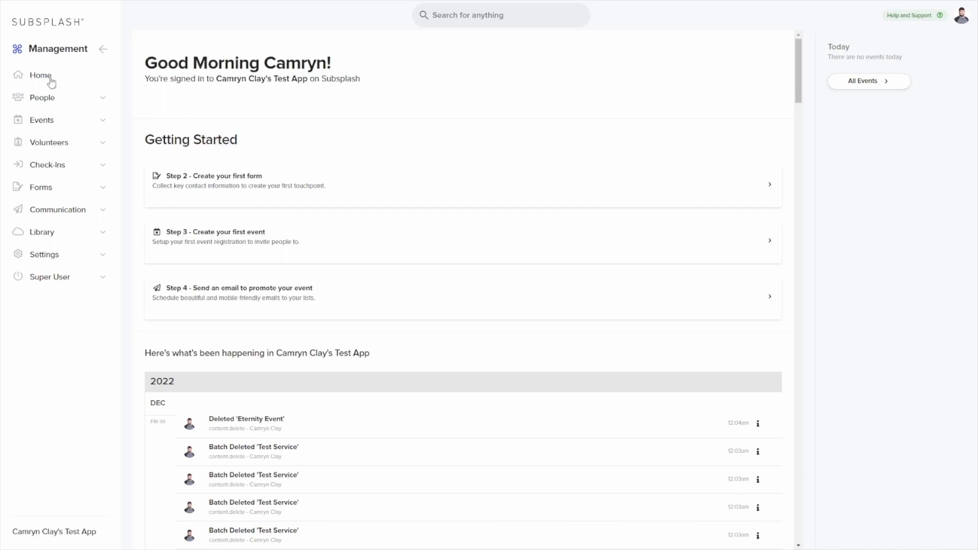
- Open the list of all events and view the types available for a new event
left_click(60, 127)
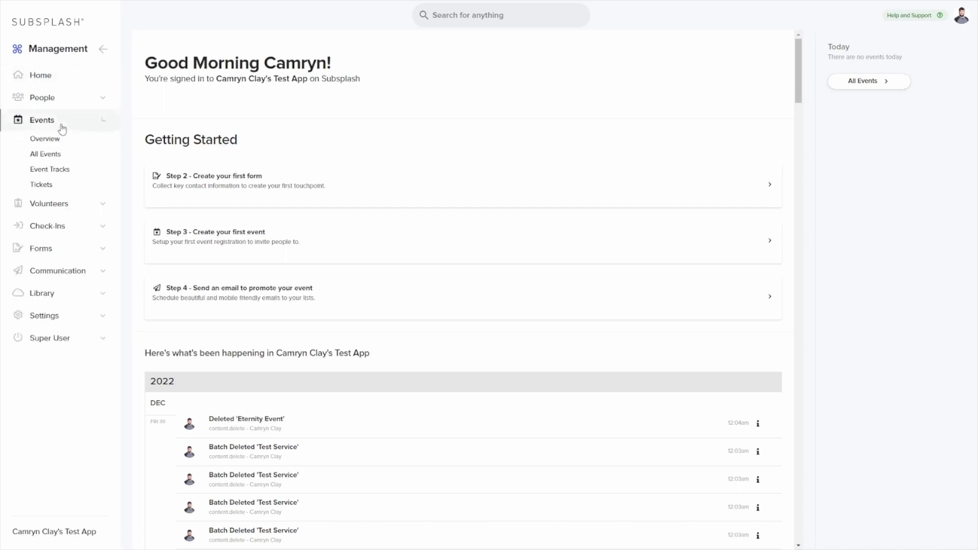
left_click(57, 156)
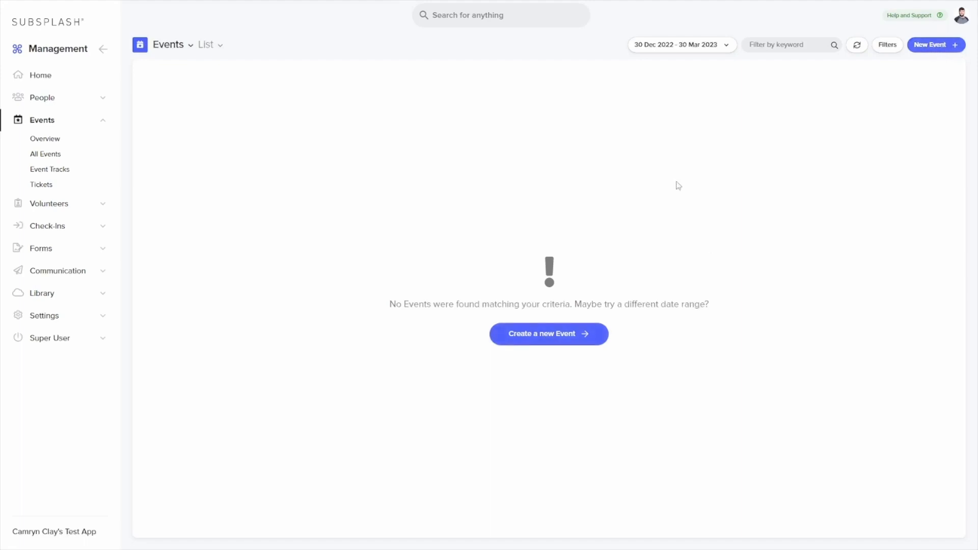
left_click(938, 47)
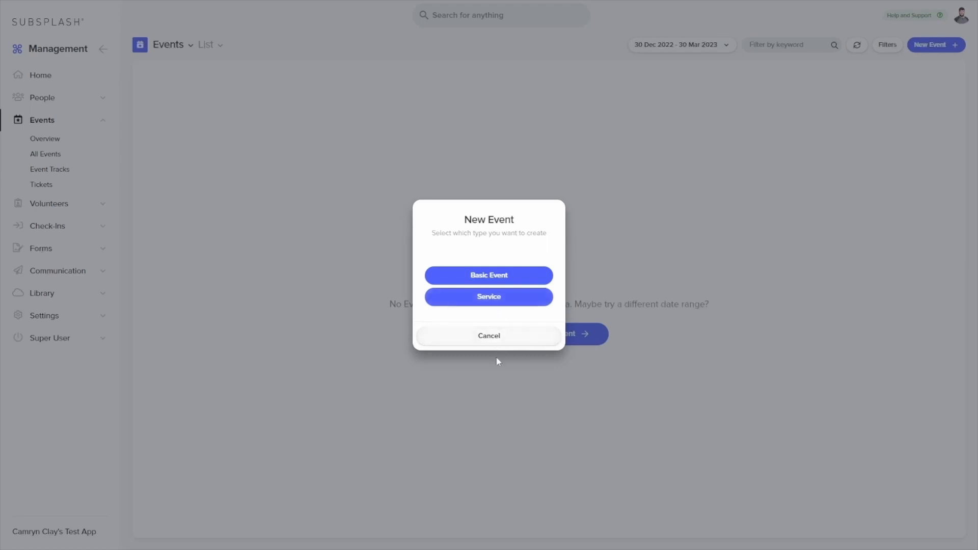
left_click(489, 336)
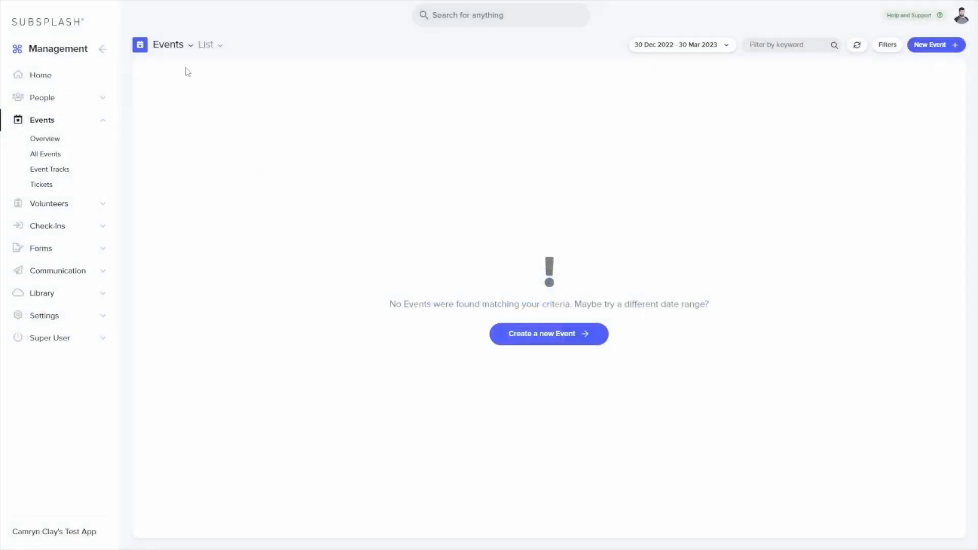
- Define a new event type titled "Small Group Meeting" and save it
left_click(189, 46)
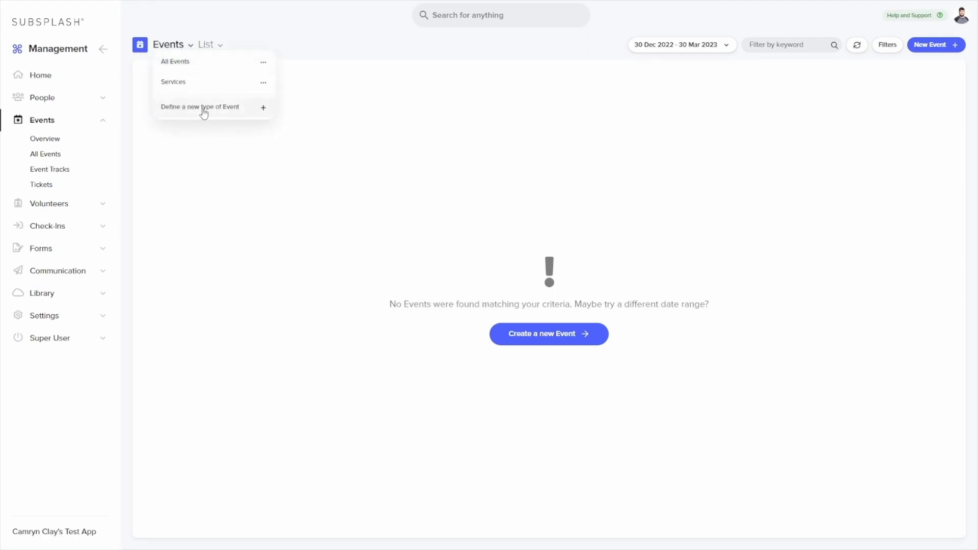
left_click(243, 116)
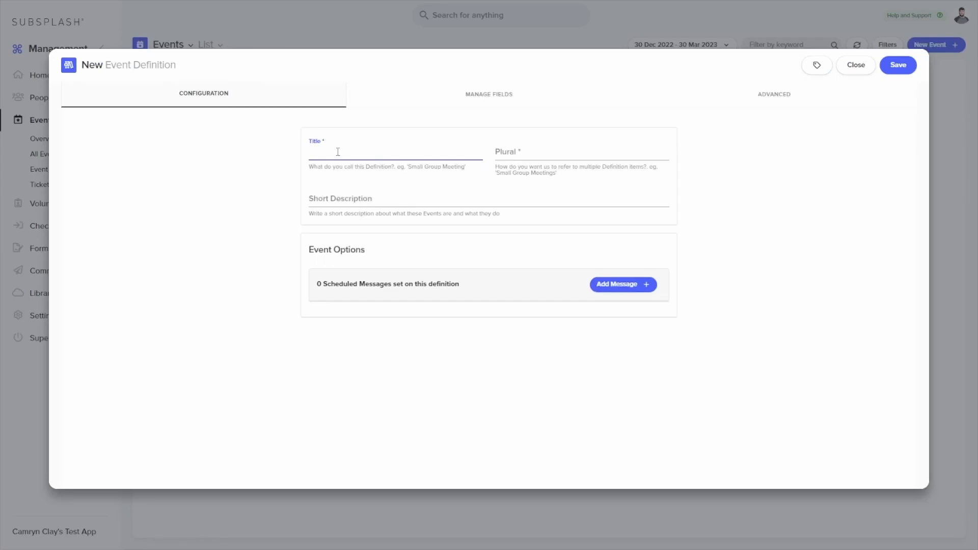
type("Small ")
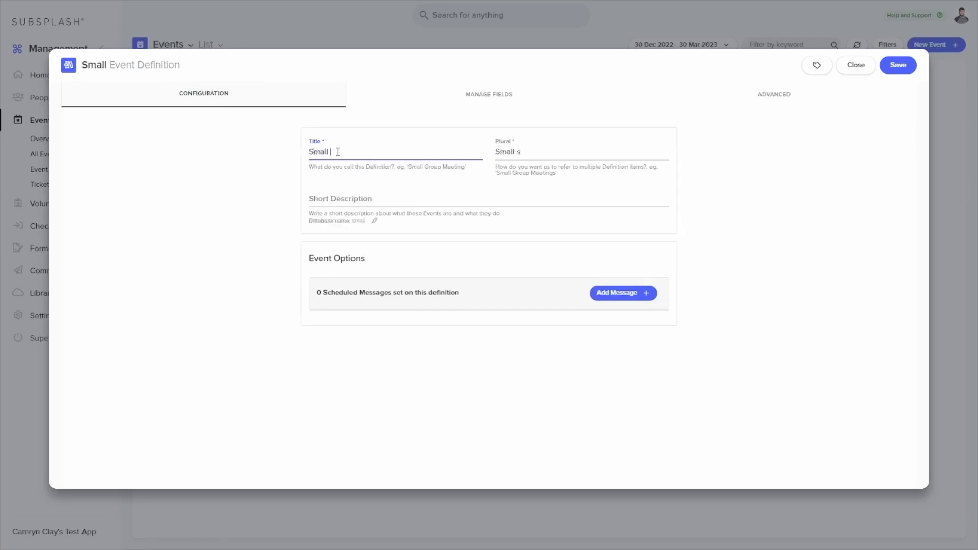
type("Group Meeting")
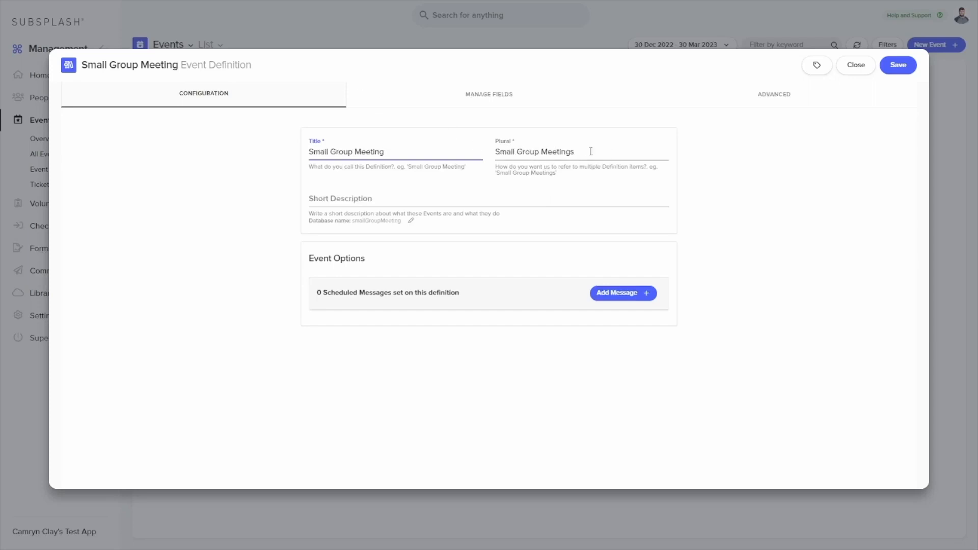
left_click(903, 66)
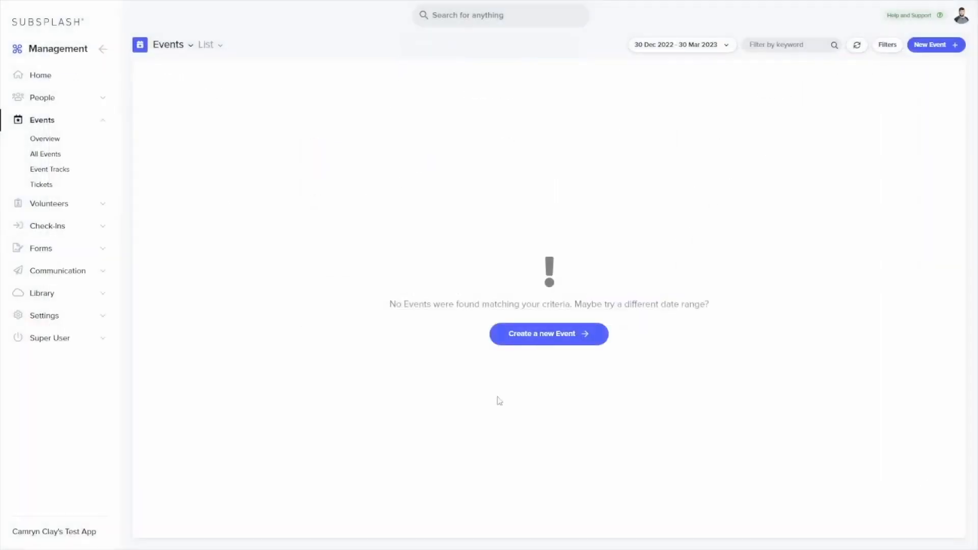
- Start a new Service event and title it "Sunday Morning Service"
left_click(520, 341)
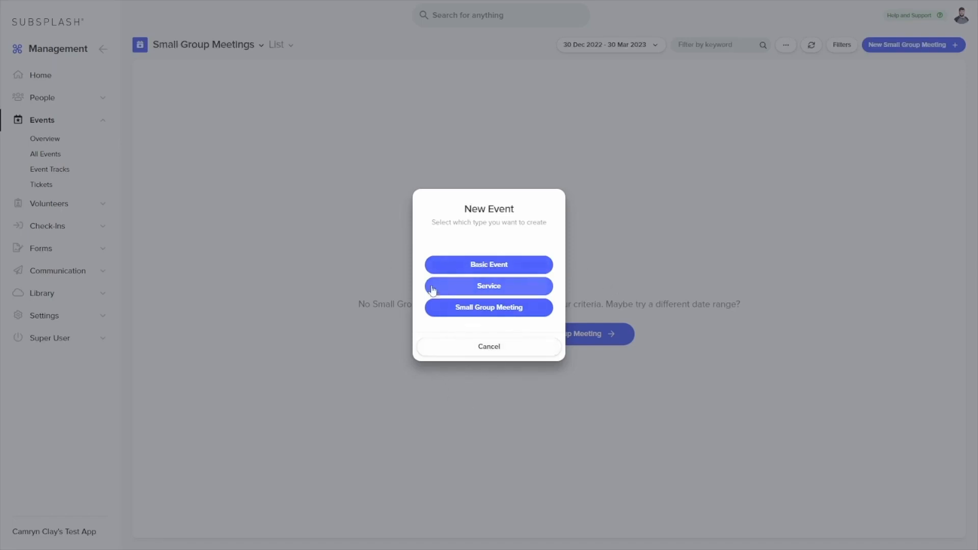
left_click(511, 291)
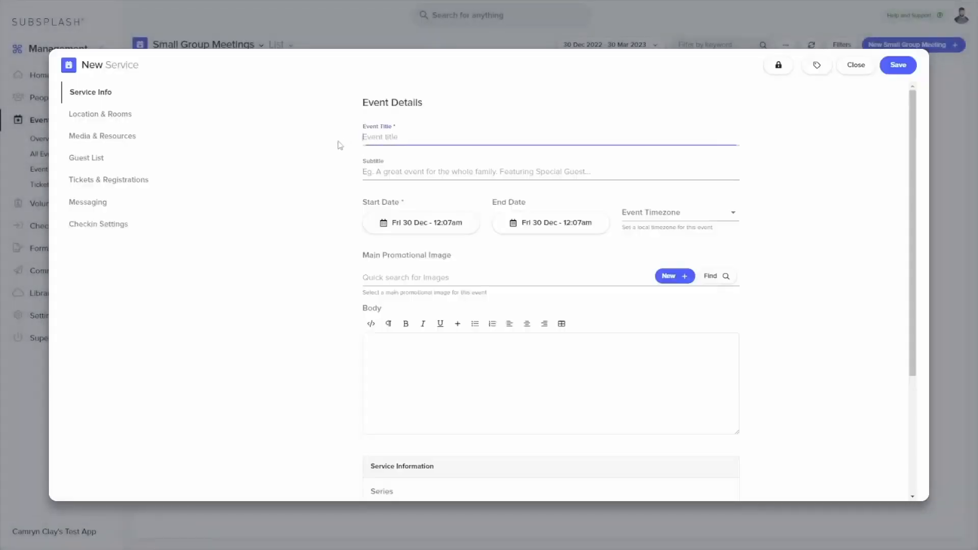
type("Sunday Morning Service")
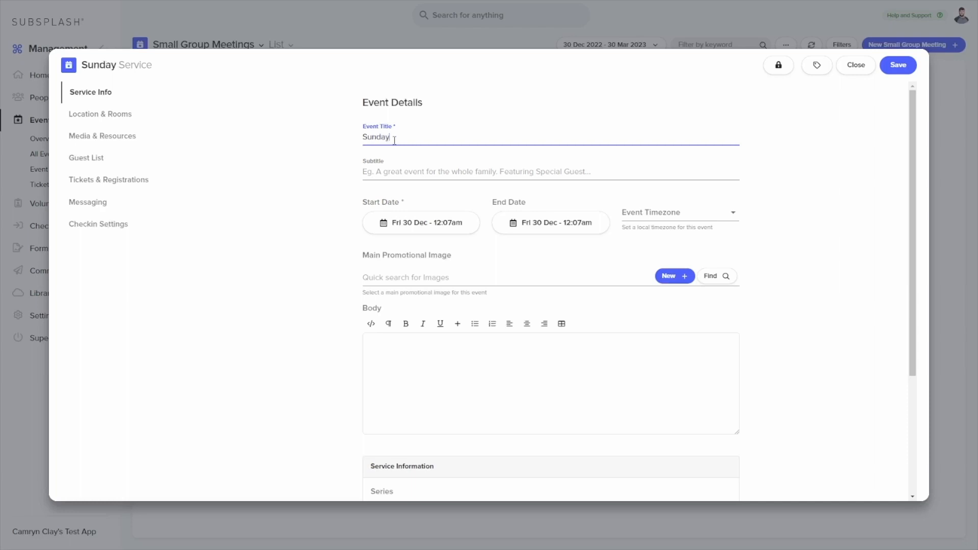
- Set the service's start date to Sunday 1 January 2023 at 10:30am
left_click(451, 228)
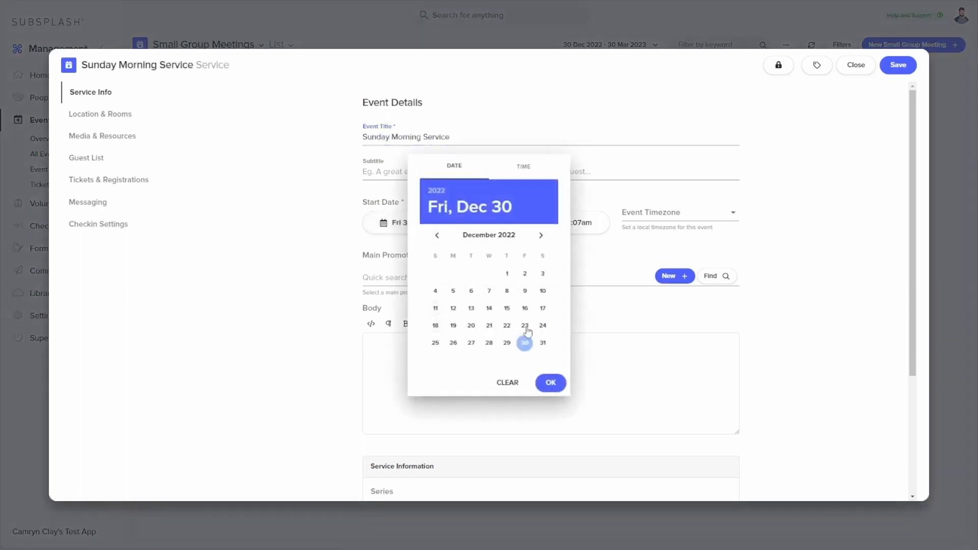
left_click(541, 234)
left_click(435, 273)
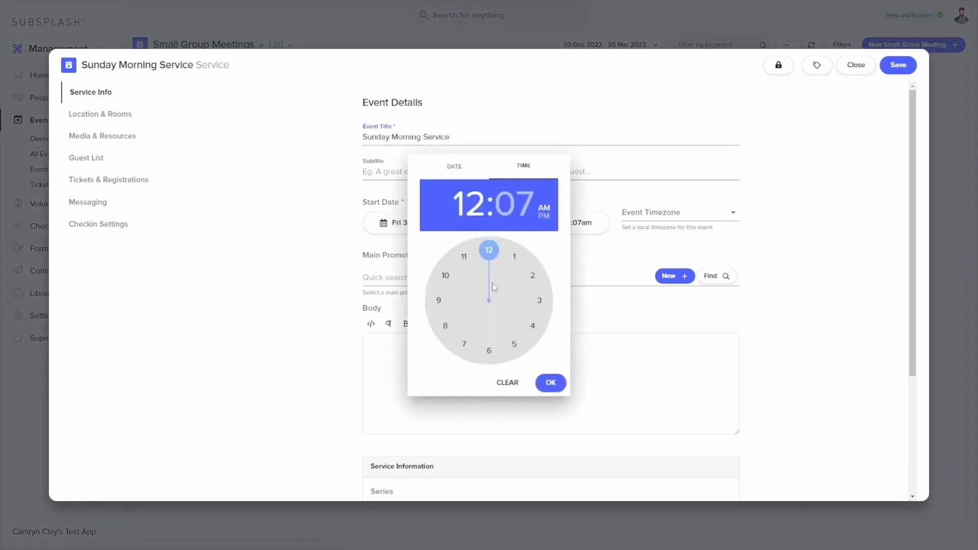
left_click_drag(489, 250, 445, 275)
left_click(489, 351)
left_click(550, 383)
- Set the service's end time to 12:00pm on Sunday 1 January
left_click(504, 221)
left_click(523, 166)
left_click_drag(447, 278, 489, 250)
left_click(543, 215)
left_click_drag(490, 360, 489, 251)
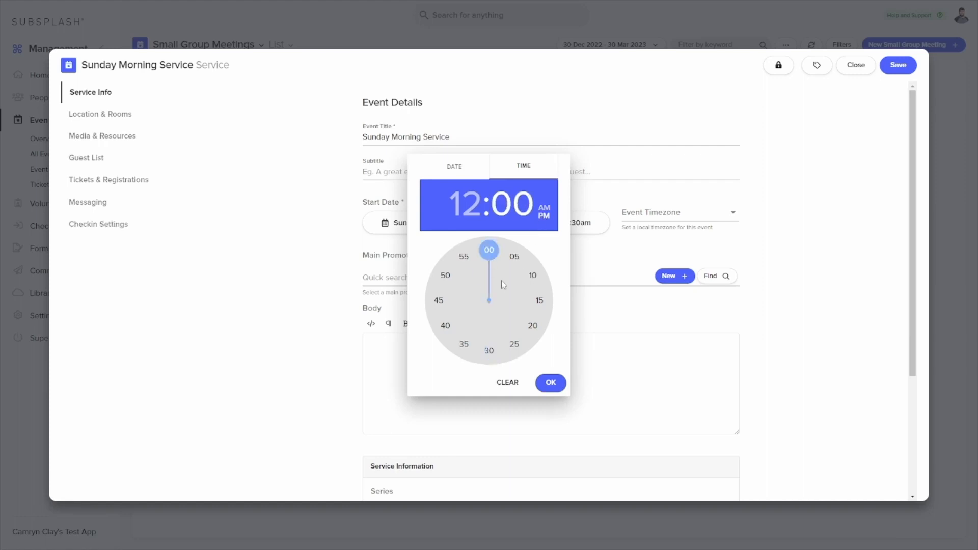
left_click(550, 382)
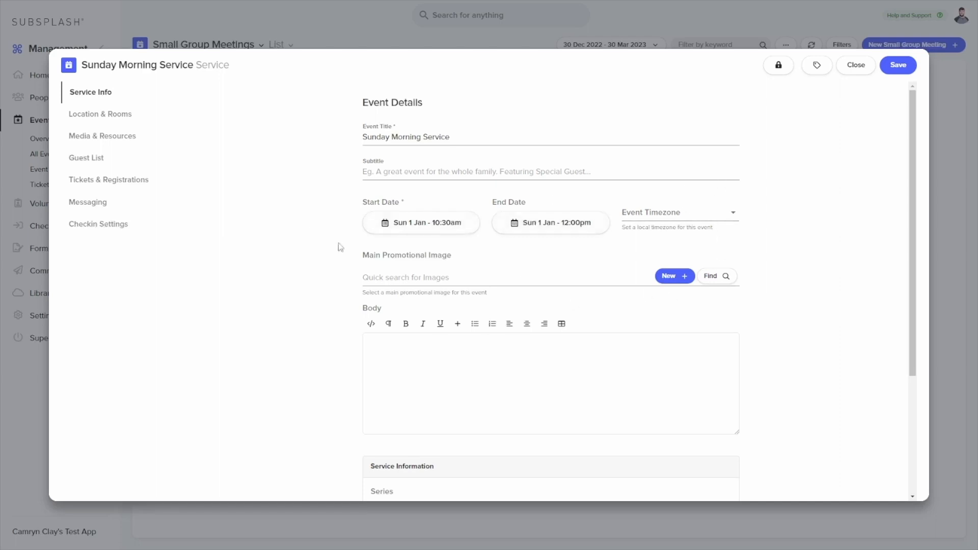
- Review the service's remaining info fields, its guest list and its check-in settings
scroll(288, 240, "down", 1)
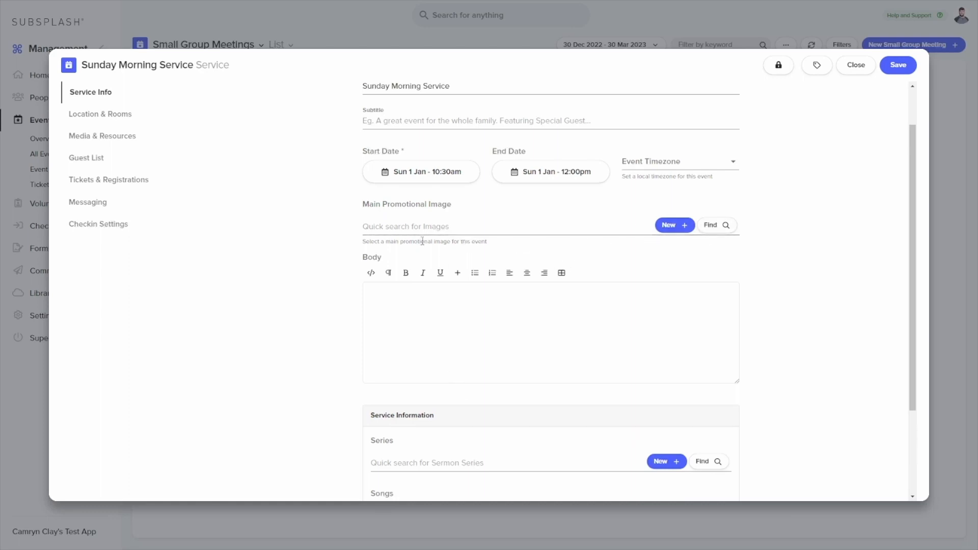
scroll(441, 224, "down", 2)
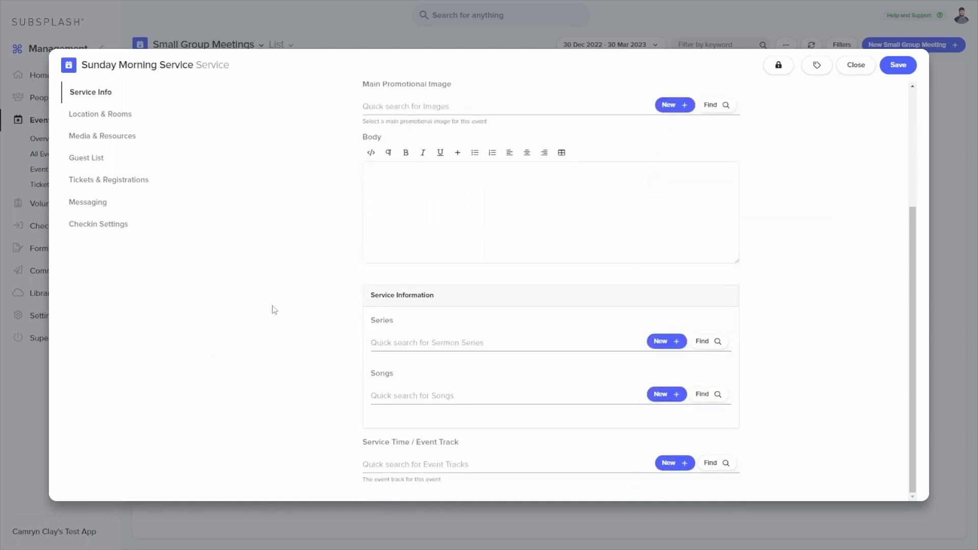
scroll(239, 274, "up", 3)
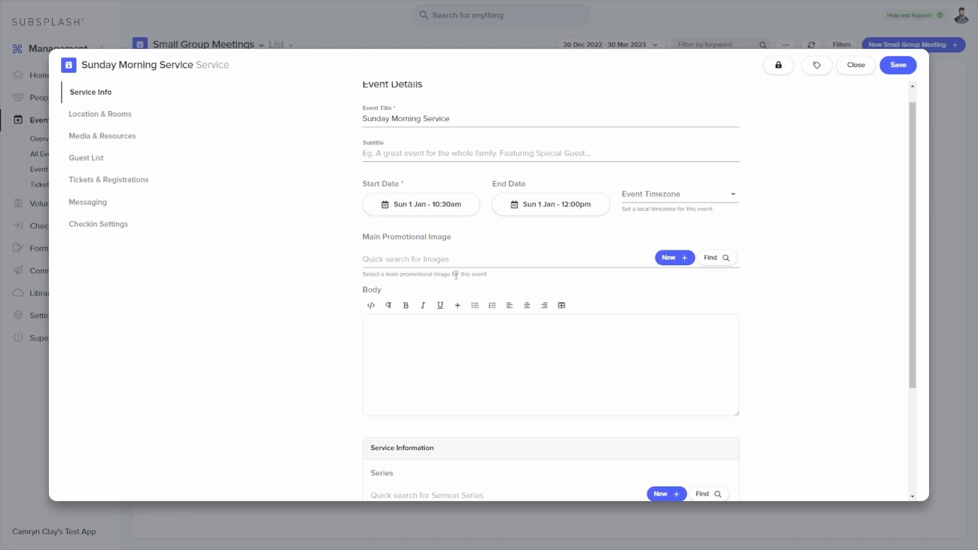
left_click(97, 158)
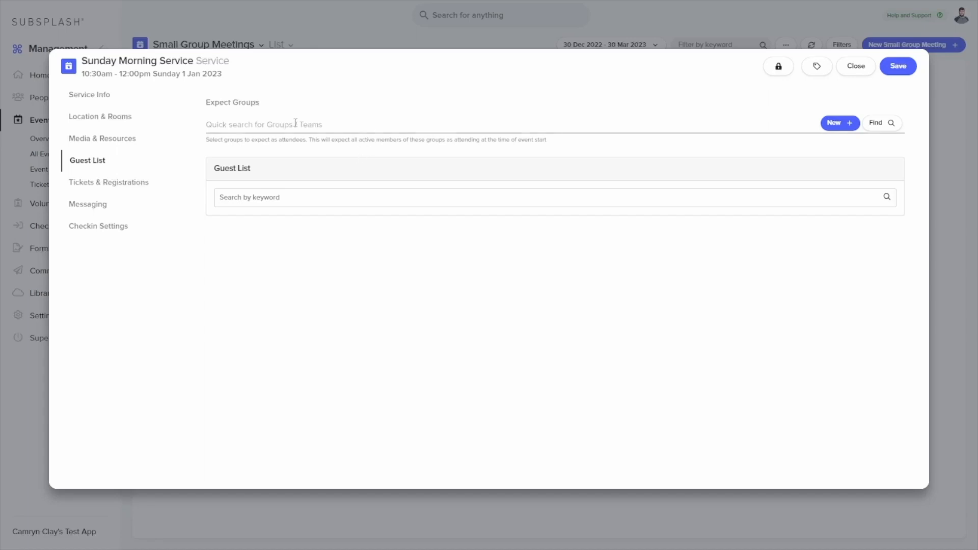
left_click(108, 232)
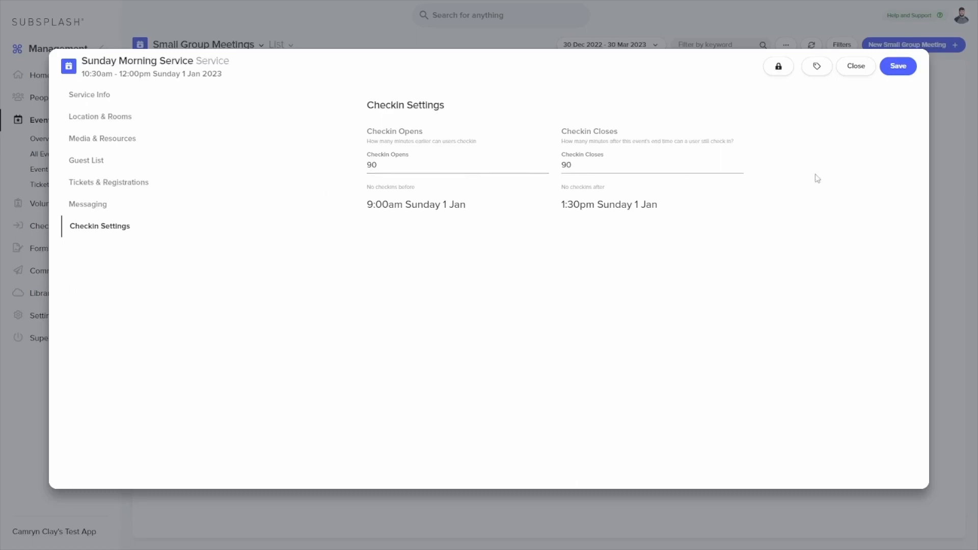
- Save the Sunday Morning Service event and switch the list to all events
left_click(907, 69)
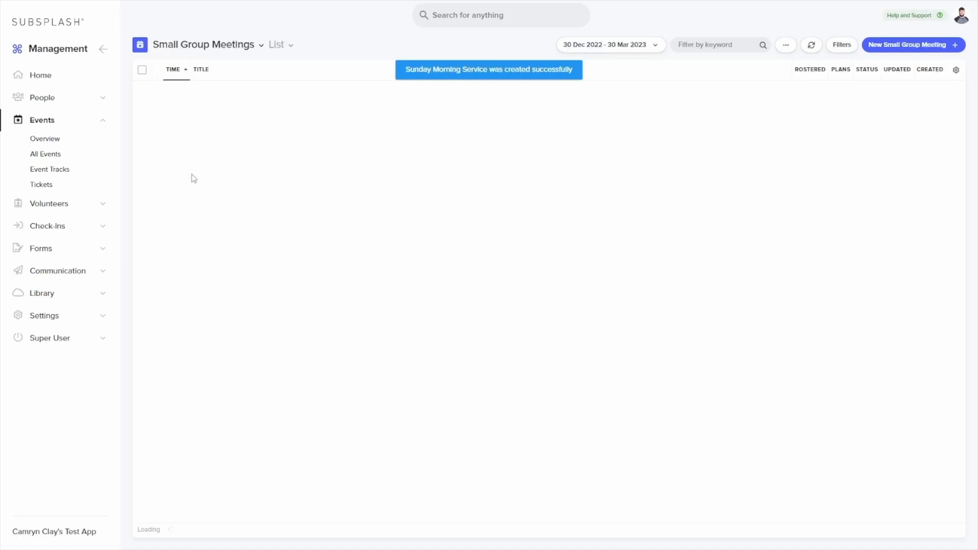
left_click(250, 51)
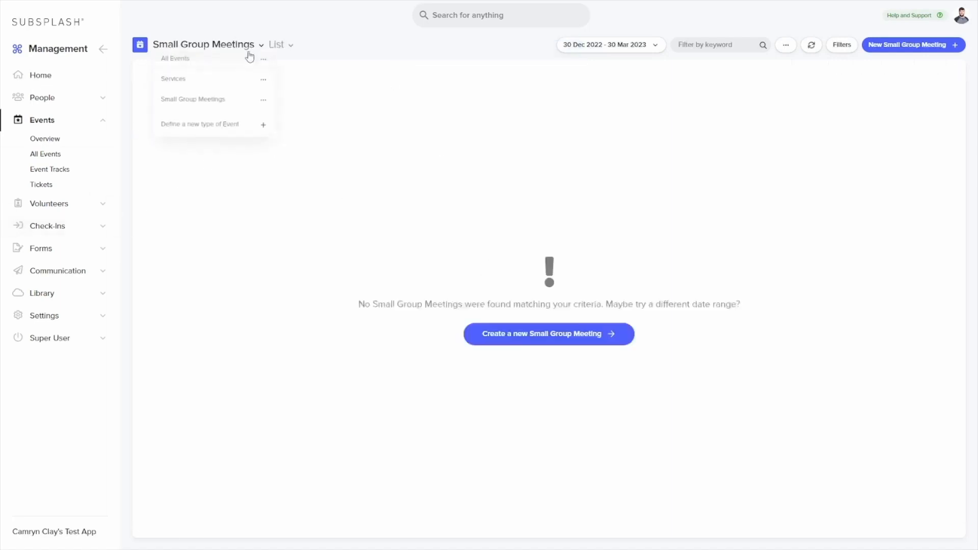
left_click(218, 64)
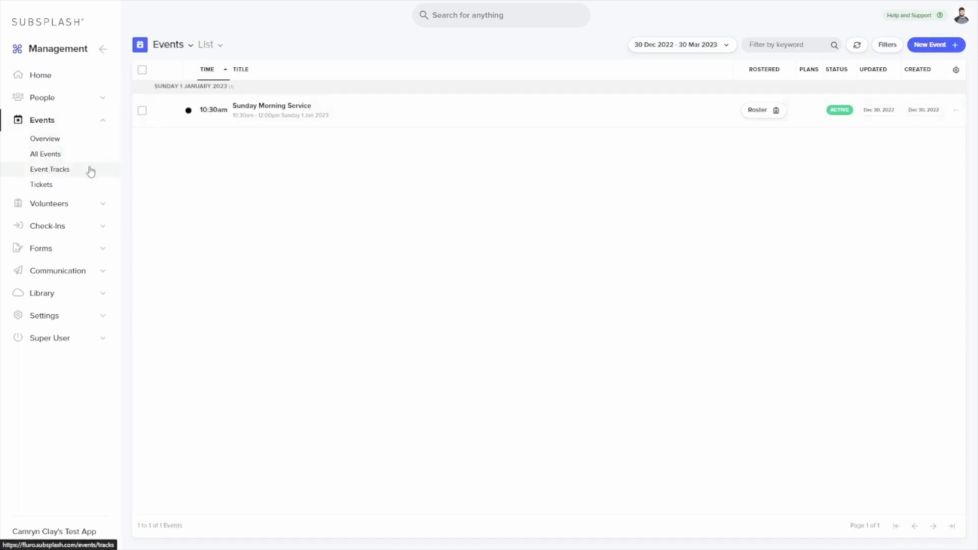
- Start a new event track of the Service Time type and title it "Wednesday Night Service"
left_click(42, 182)
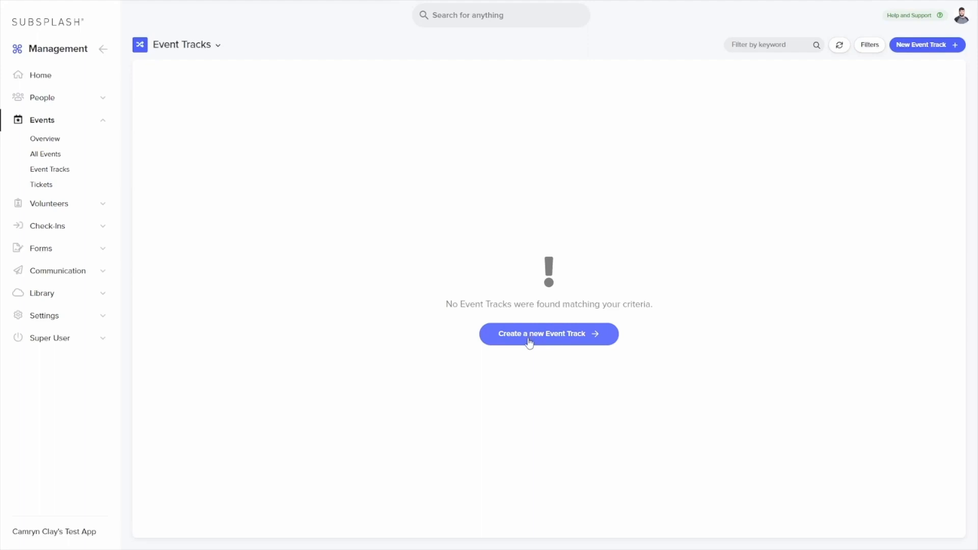
left_click(522, 345)
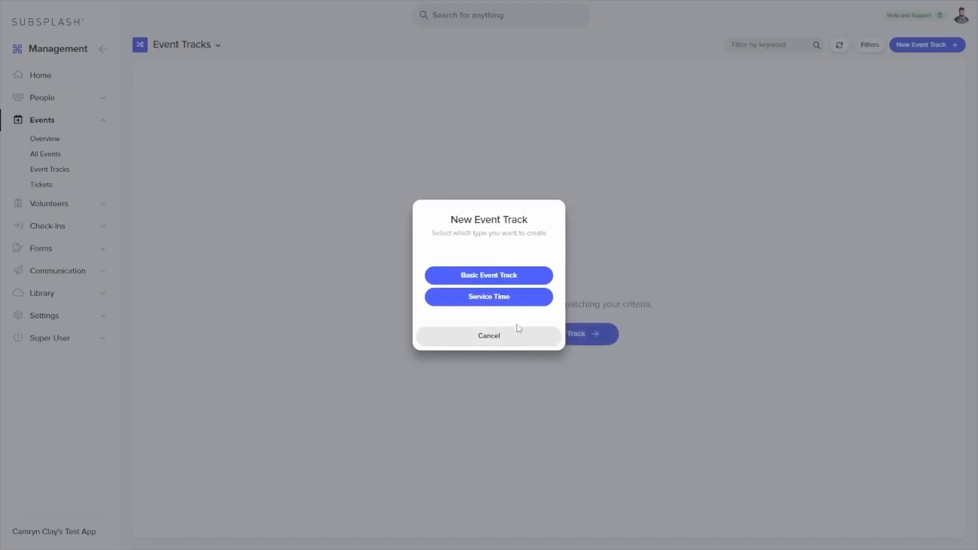
left_click(510, 302)
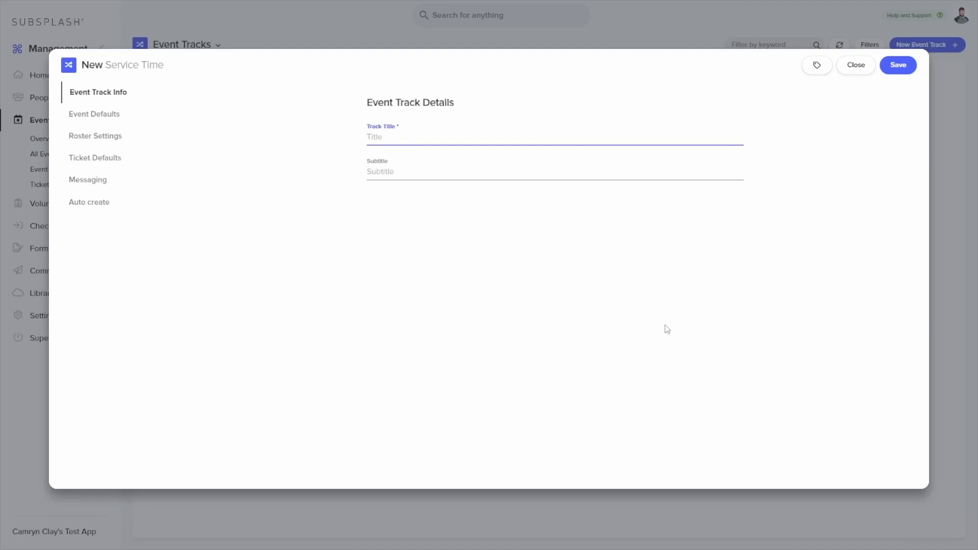
type("Wed")
type("nesday N")
type("ight Bible St")
key("BackSpace")
key("BackSpace")
key("BackSpace")
key("BackSpace")
key("BackSpace")
key("BackSpace")
key("BackSpace")
key("BackSpace")
type("Service")
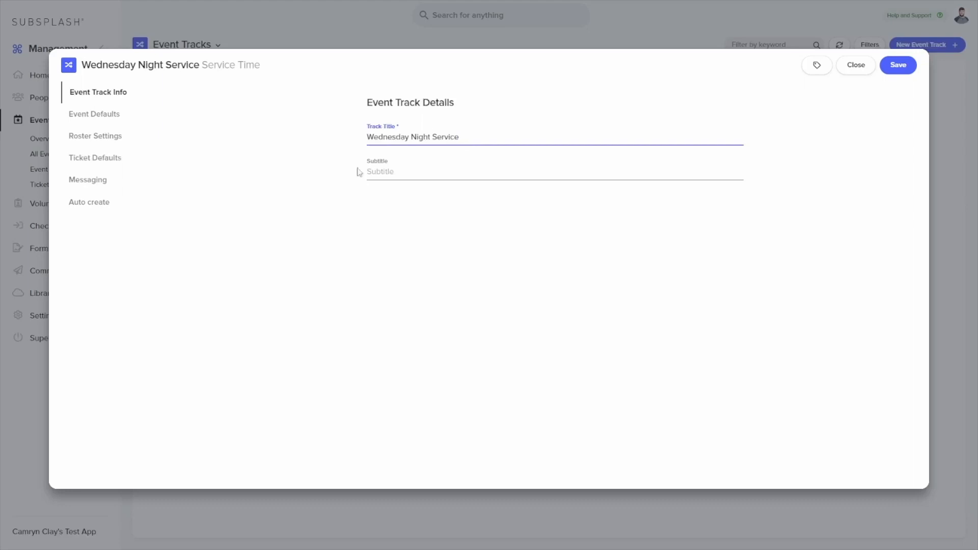
- Set the default start time to 6:00 PM in the track's event defaults
left_click(100, 116)
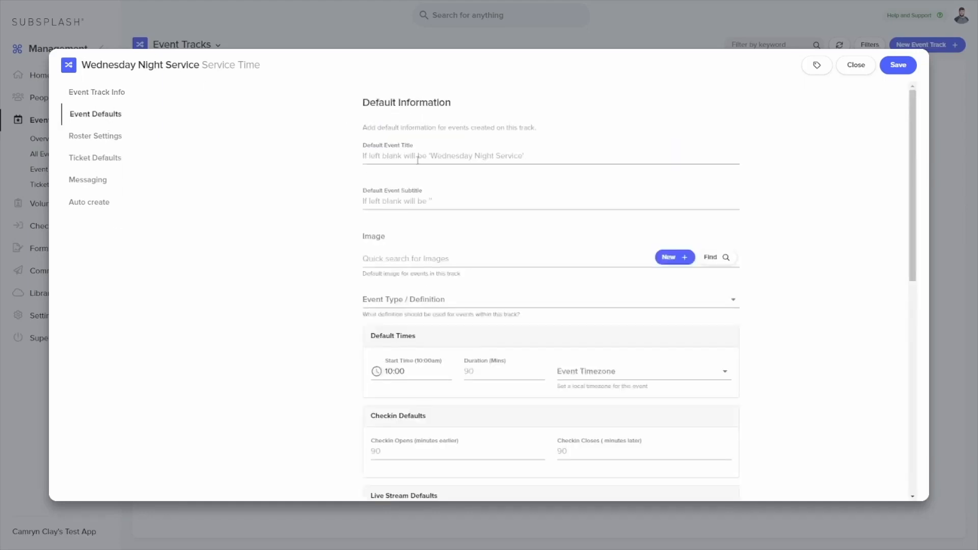
scroll(392, 249, "down", 2)
scroll(427, 151, "up", 2)
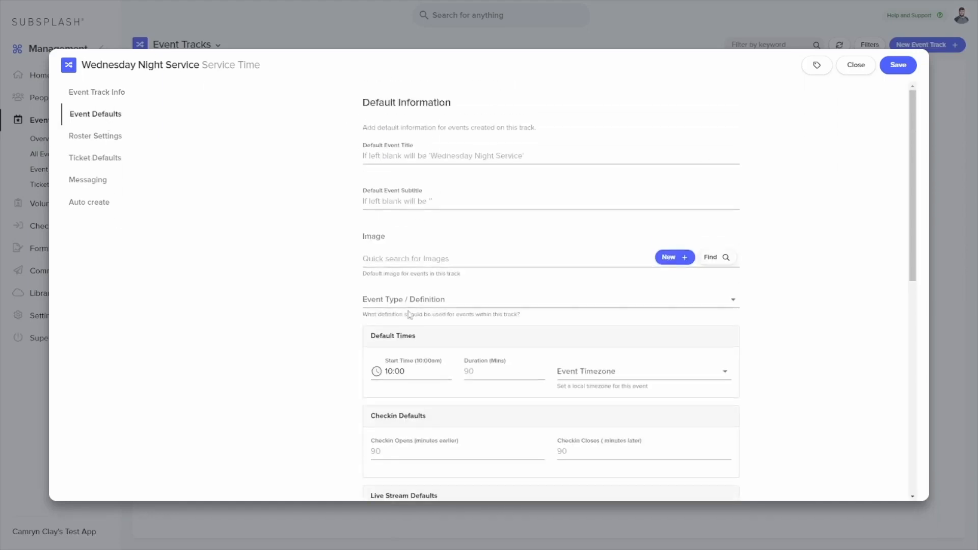
left_click(403, 368)
left_click(489, 360)
left_click(548, 215)
left_click(491, 250)
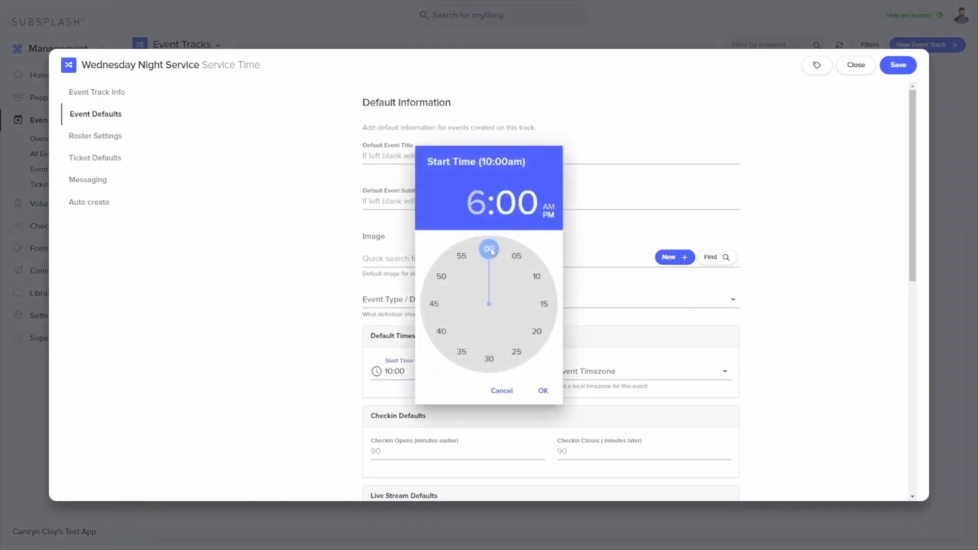
left_click(543, 390)
- Review the track's other event defaults, from check-in and live stream to plans and registration forms
scroll(504, 359, "down", 3)
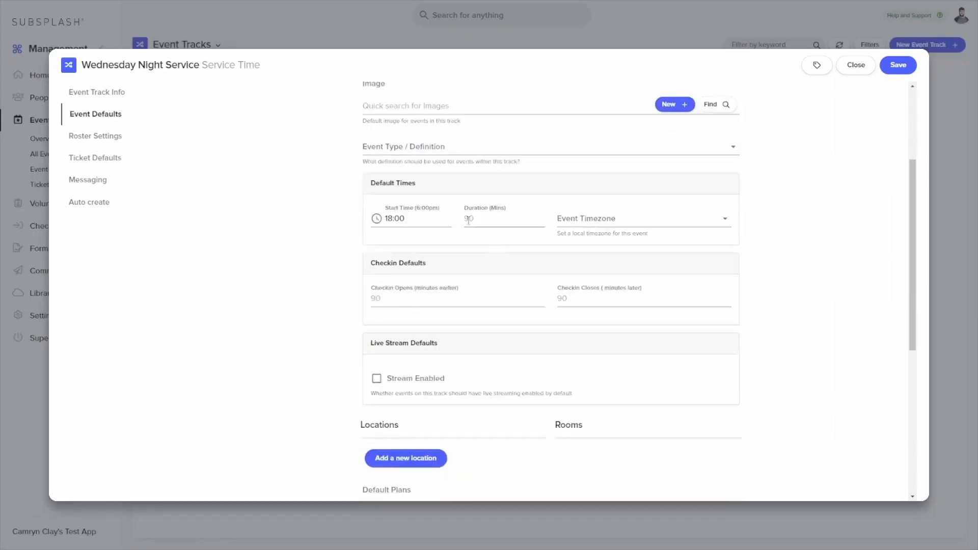
scroll(307, 161, "down", 3)
scroll(513, 240, "up", 4)
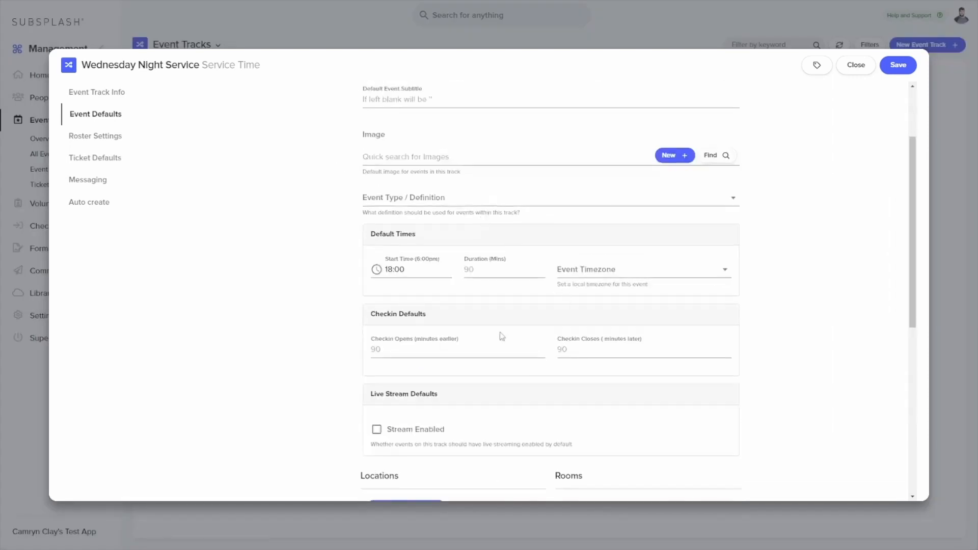
scroll(501, 336, "down", 7)
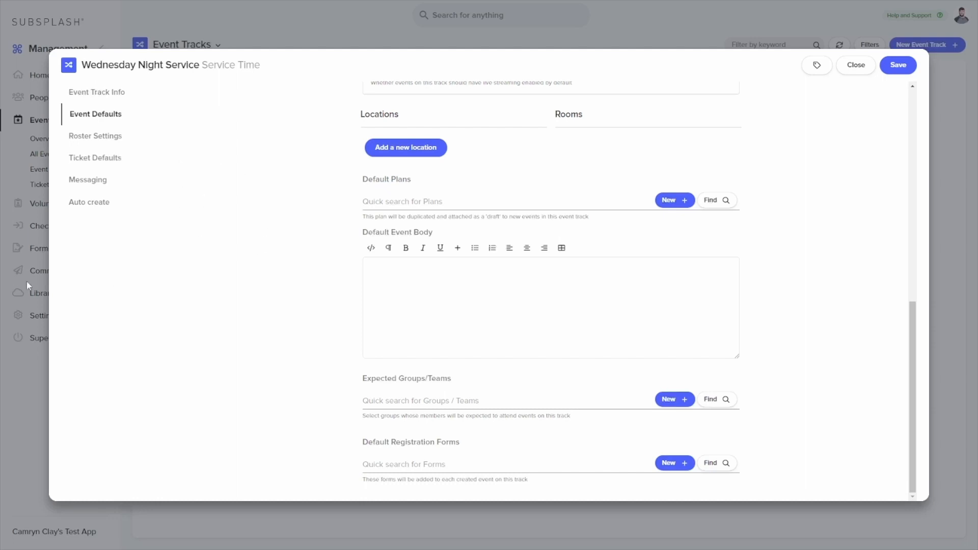
- Turn on automatic creation of future events for the track and set their event type to Service
left_click(90, 209)
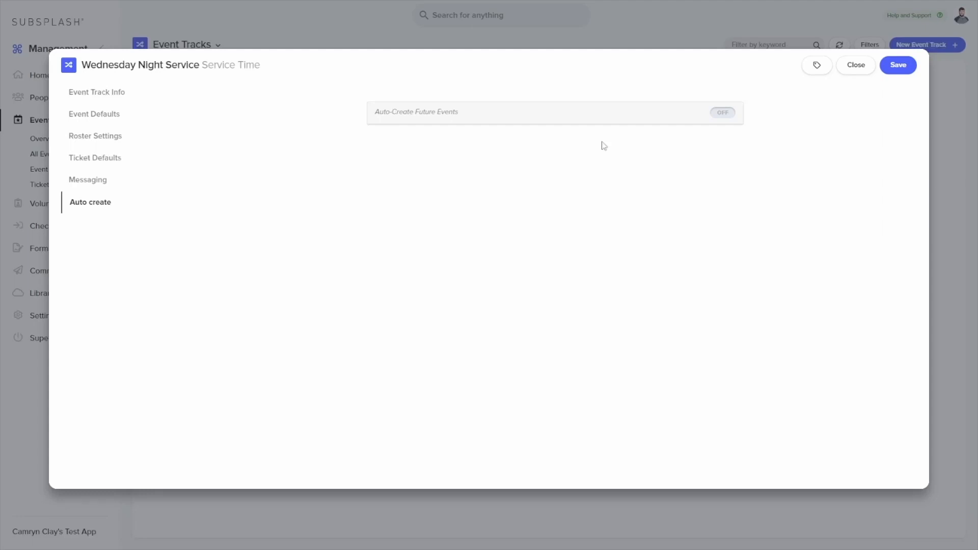
left_click(723, 114)
left_click_drag(398, 146, 358, 149)
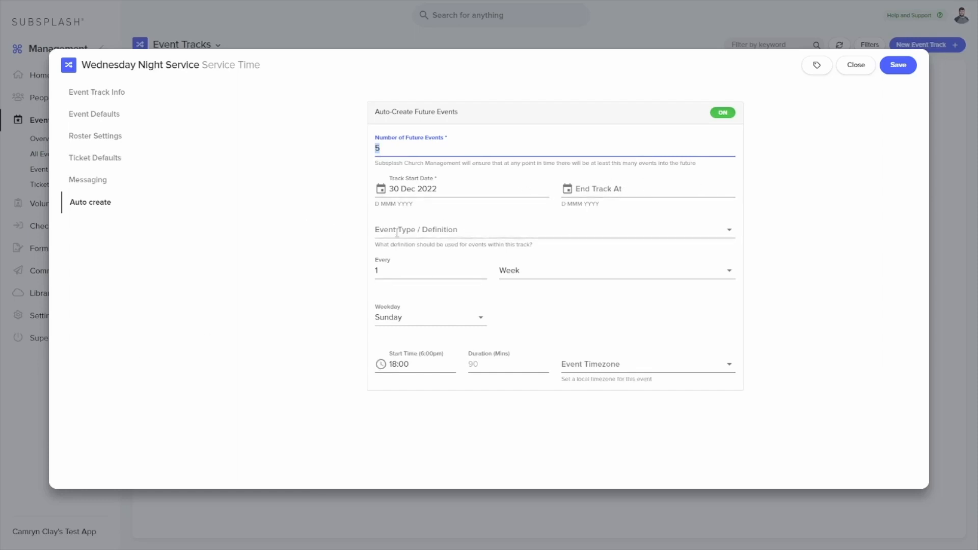
left_click(719, 231)
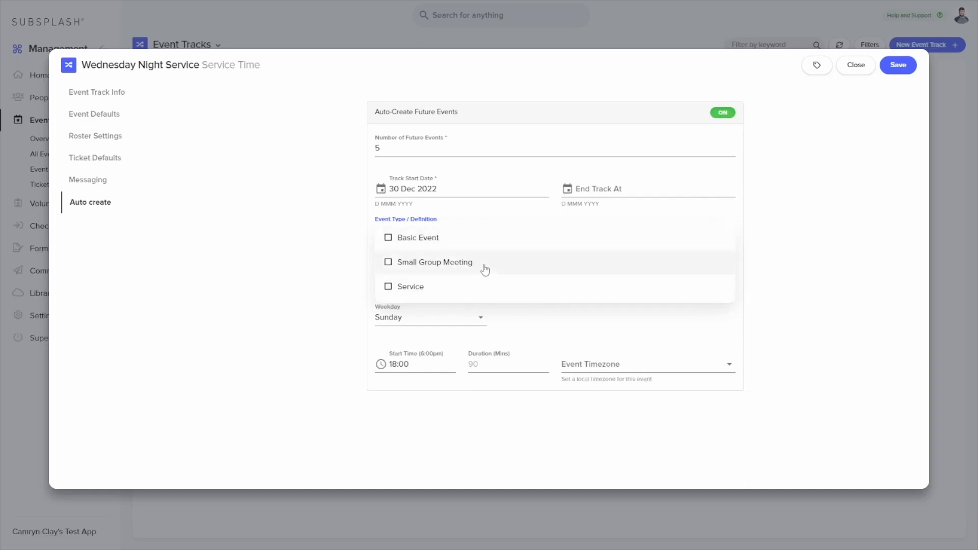
left_click(460, 296)
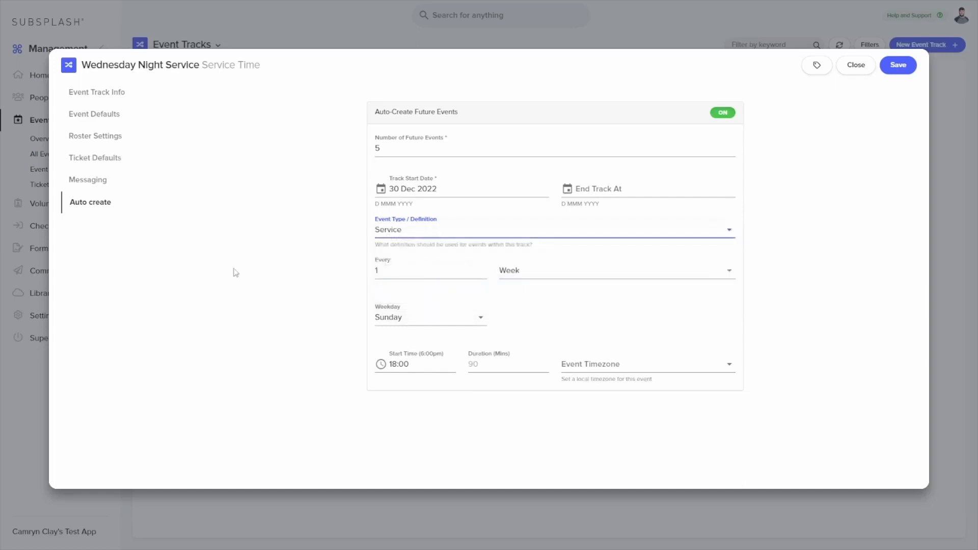
- Set the track's events to recur every week on Wednesday, with a track start date of 4 Jan 2023
left_click(378, 272)
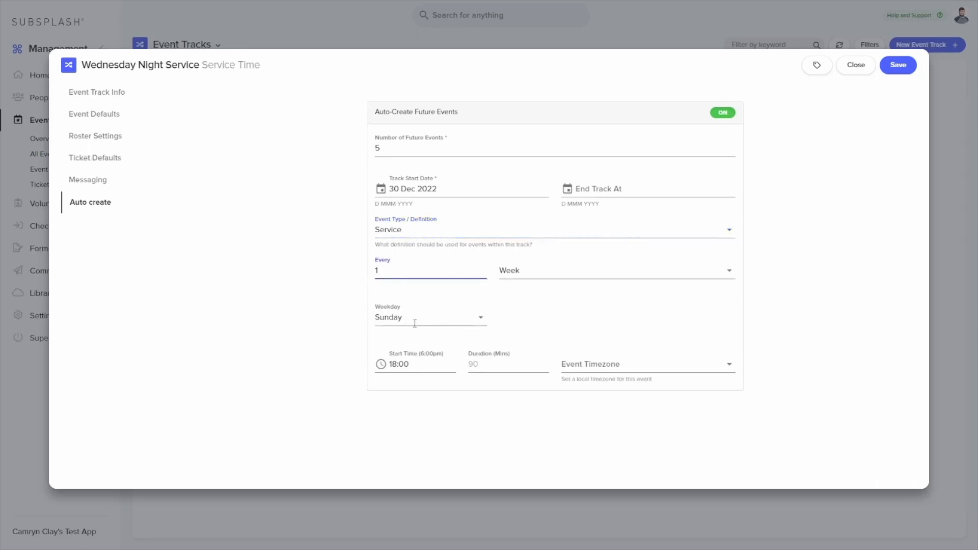
left_click(431, 318)
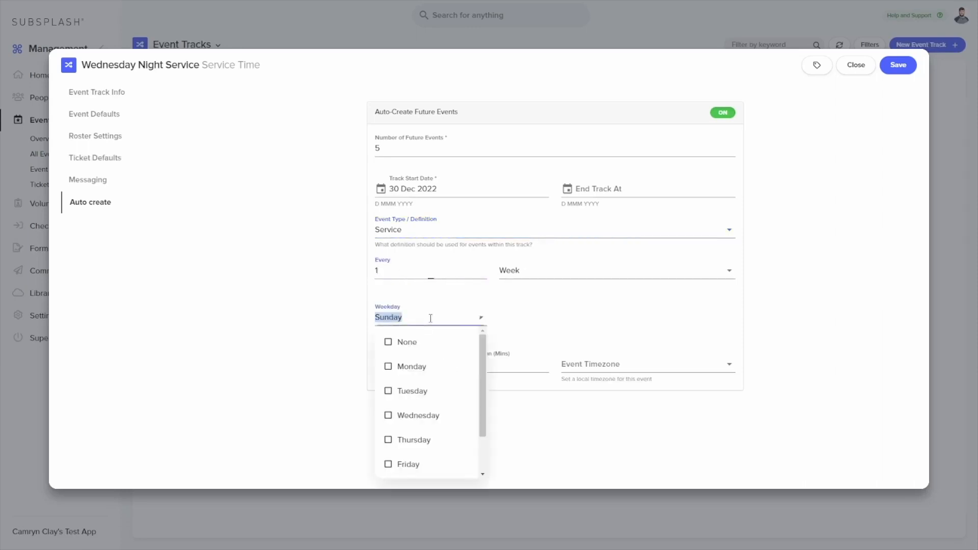
left_click(421, 414)
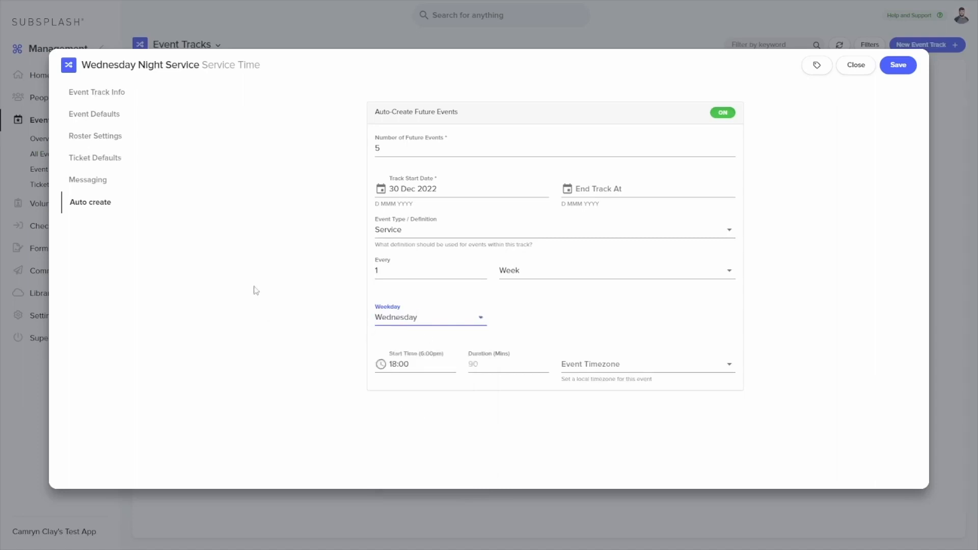
left_click(418, 190)
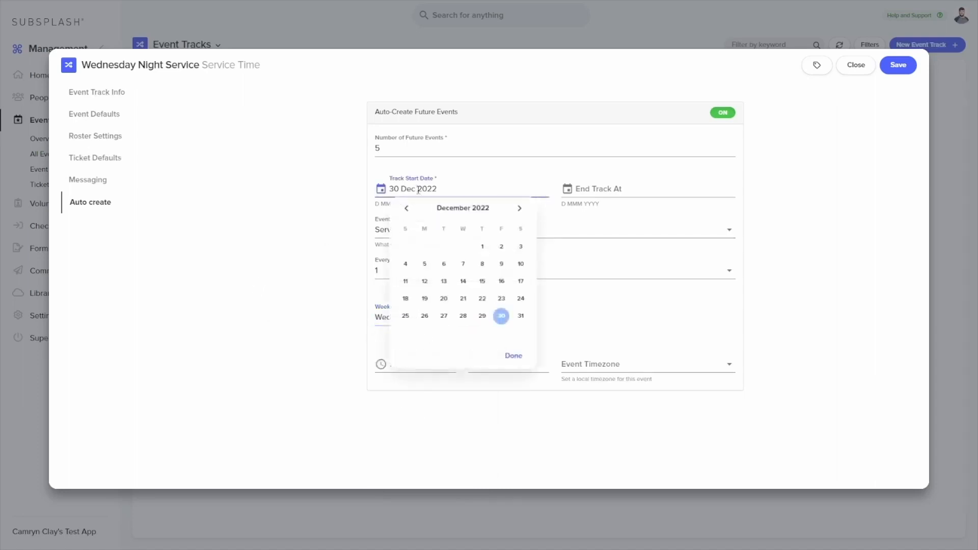
left_click(520, 208)
left_click(465, 248)
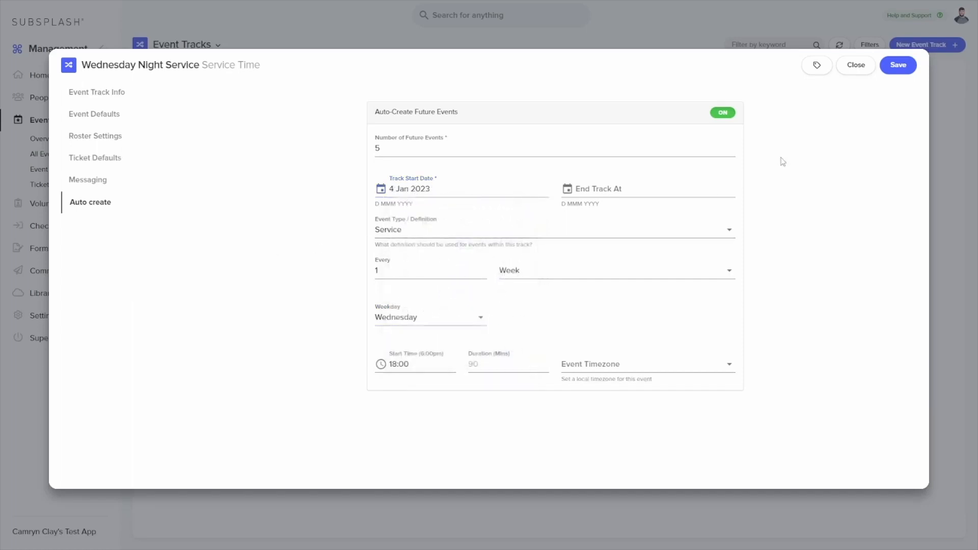
- Save the Wednesday Night Service event track and open the list of all events
left_click(899, 72)
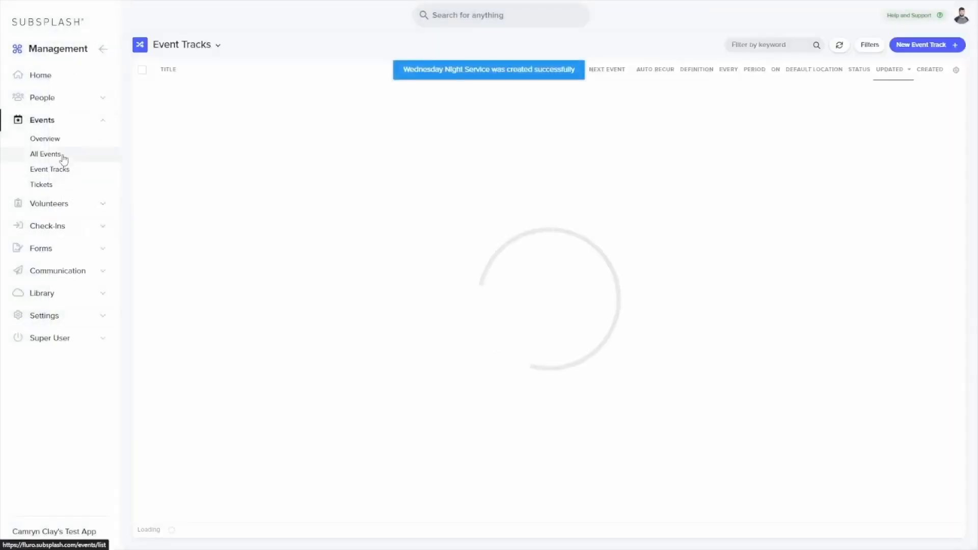
left_click(62, 156)
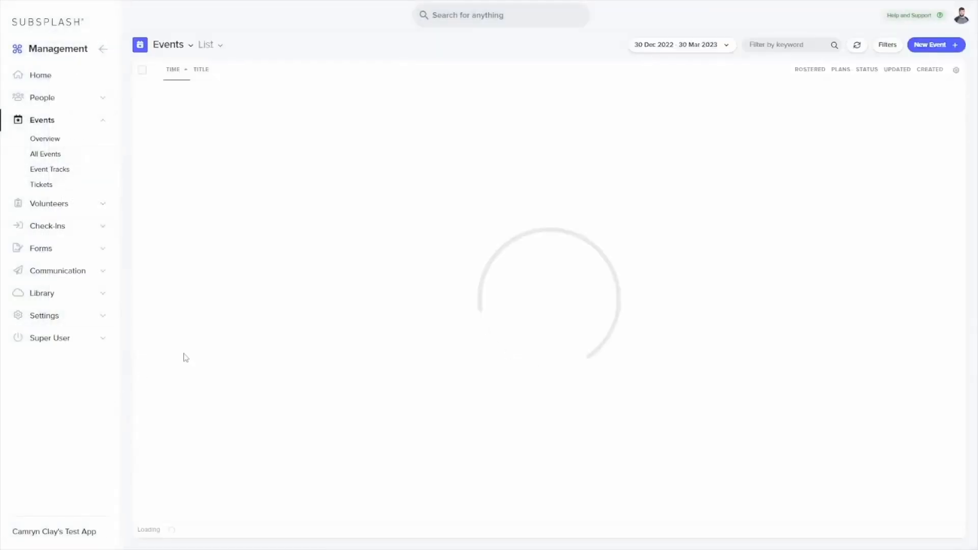